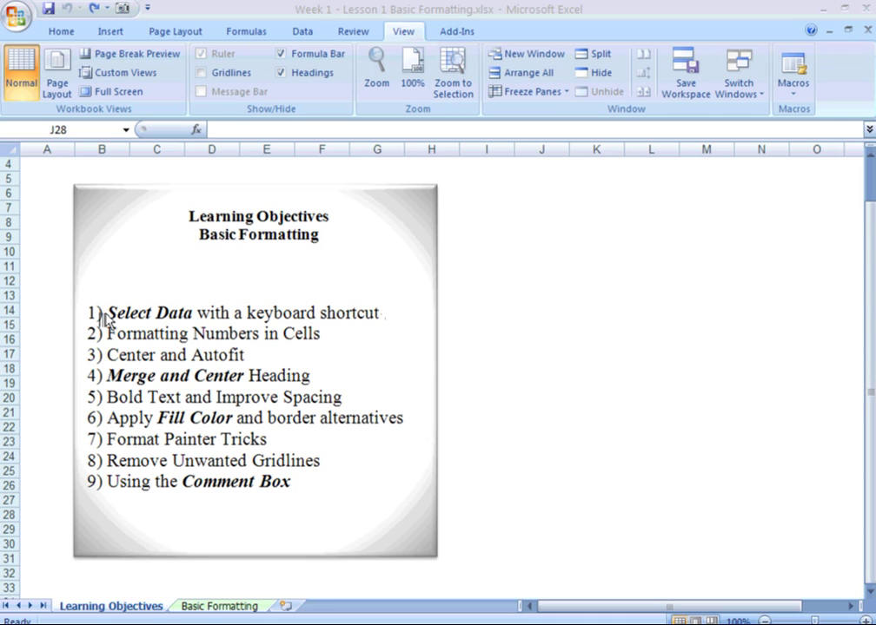
- Review the nine learning objectives listed in the text box on the Learning Objectives sheet
click(105, 313)
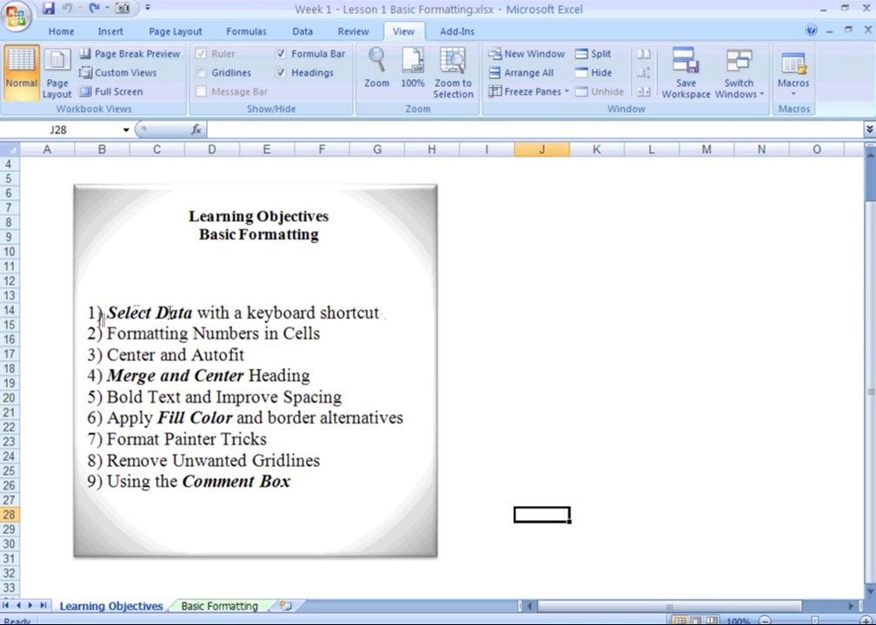
click(368, 311)
mouse_move(84, 313)
mouse_down()
mouse_move(156, 334)
mouse_move(233, 313)
mouse_move(380, 312)
mouse_move(94, 332)
mouse_move(320, 335)
mouse_up()
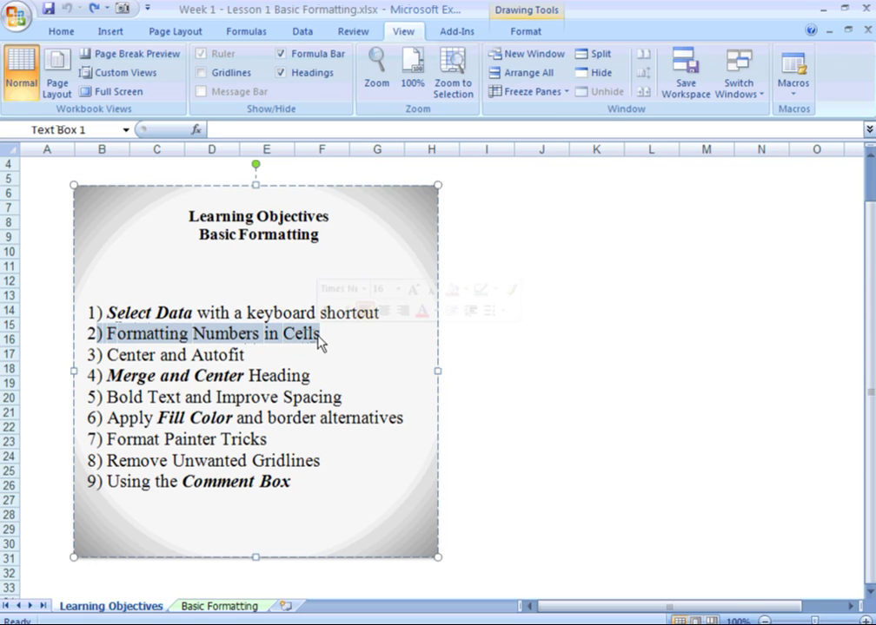
drag(106, 354, 244, 354)
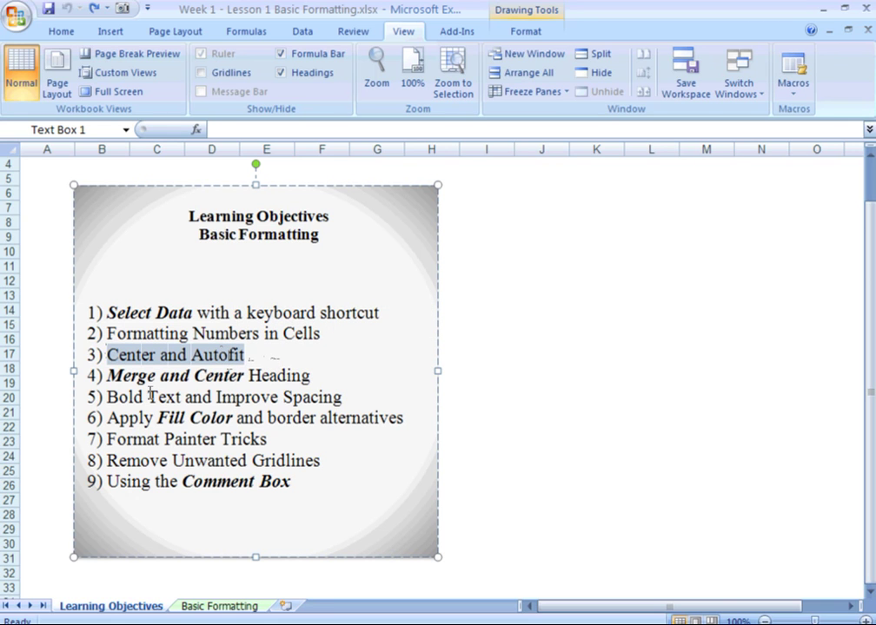
drag(106, 376, 302, 383)
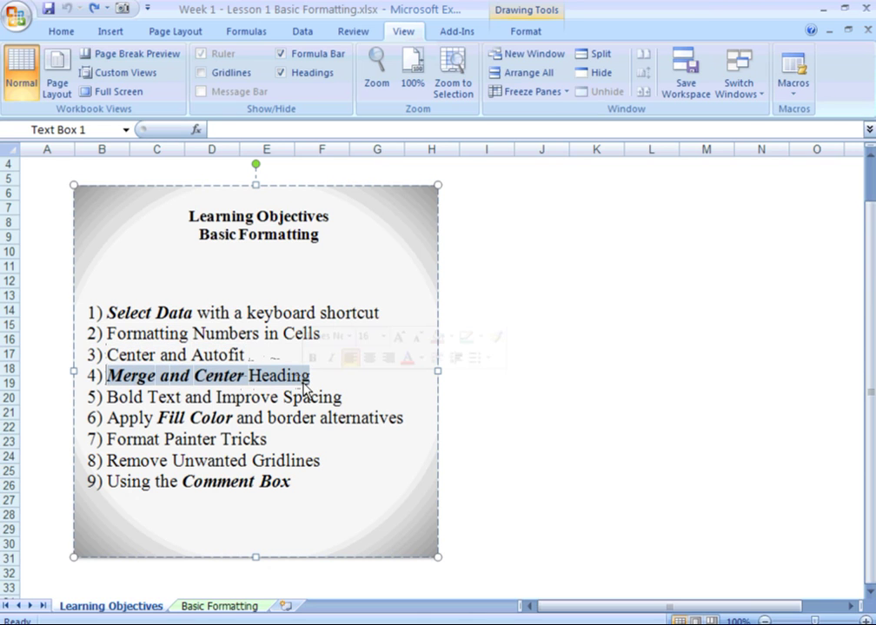
drag(105, 397, 314, 404)
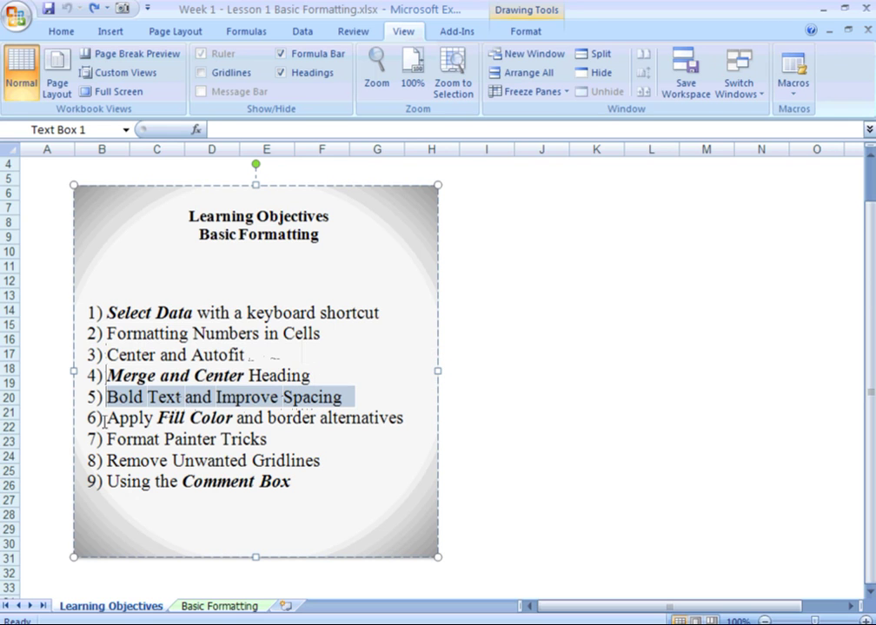
drag(106, 417, 371, 418)
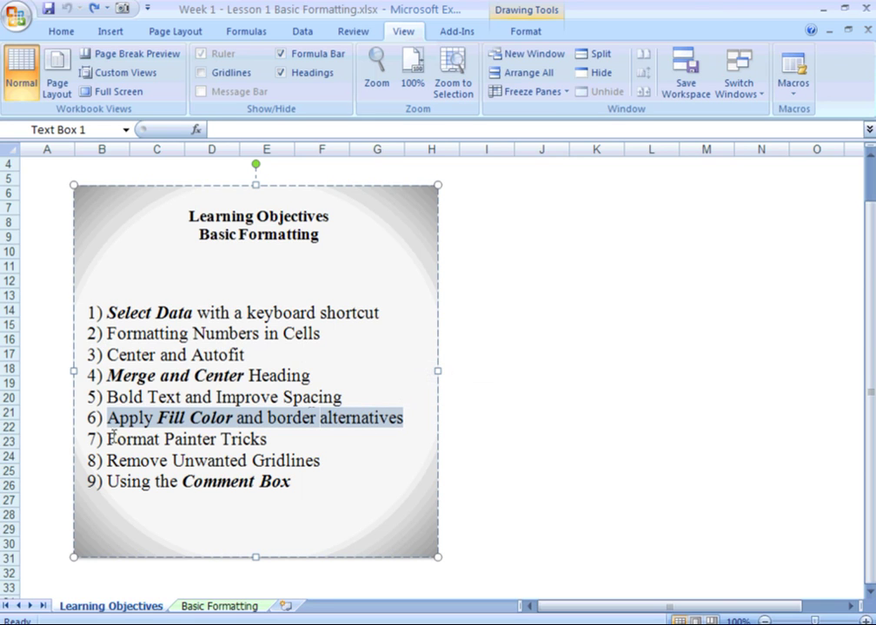
drag(108, 440, 258, 442)
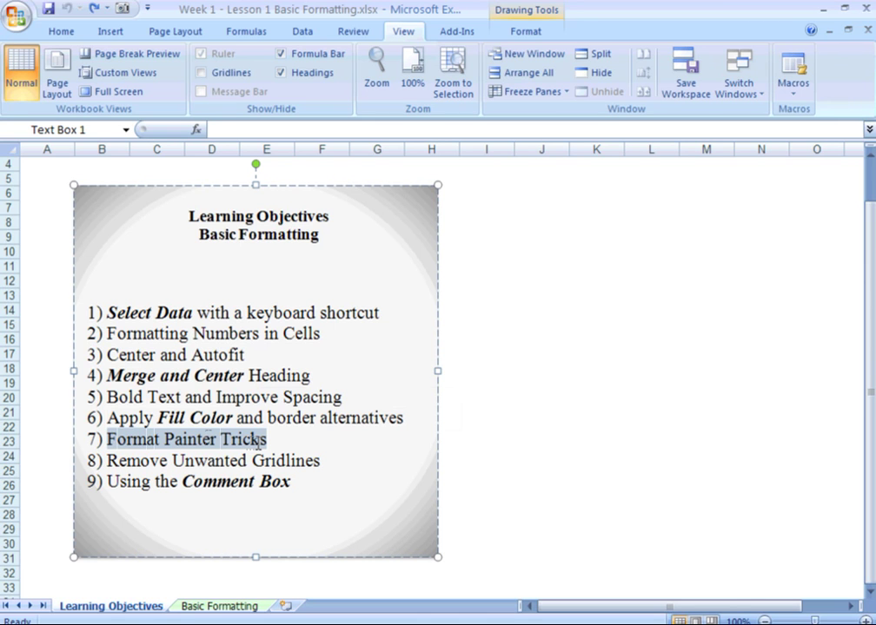
click(105, 461)
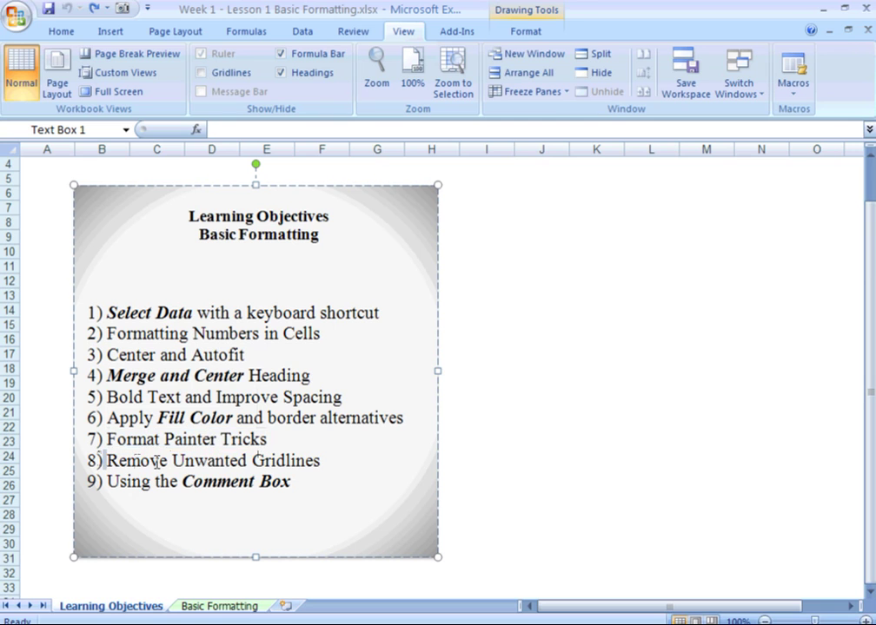
drag(155, 462, 311, 460)
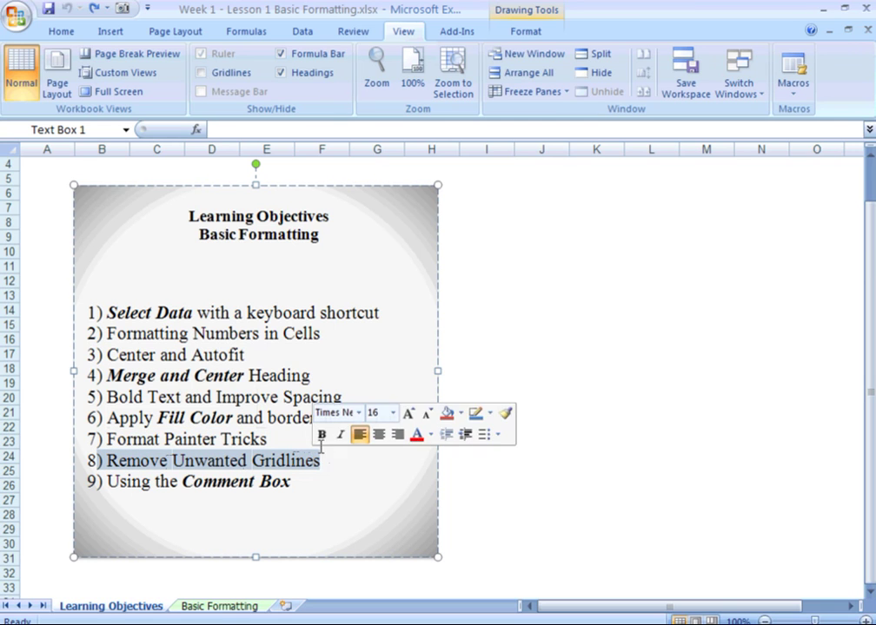
drag(108, 483, 291, 487)
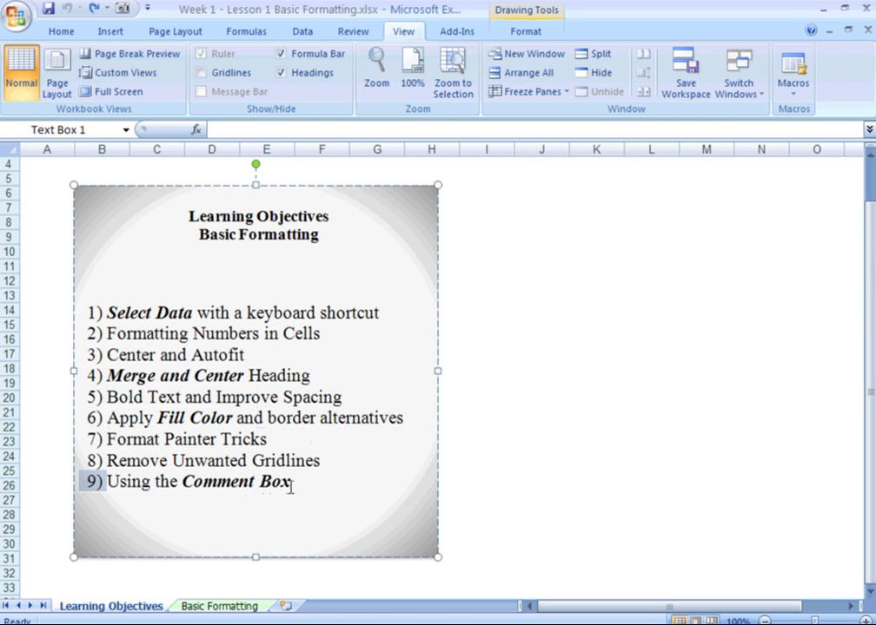
- Go to the Basic Formatting sheet and select the whole insurance results table, B6:E19, from its last cell up to the title
click(209, 610)
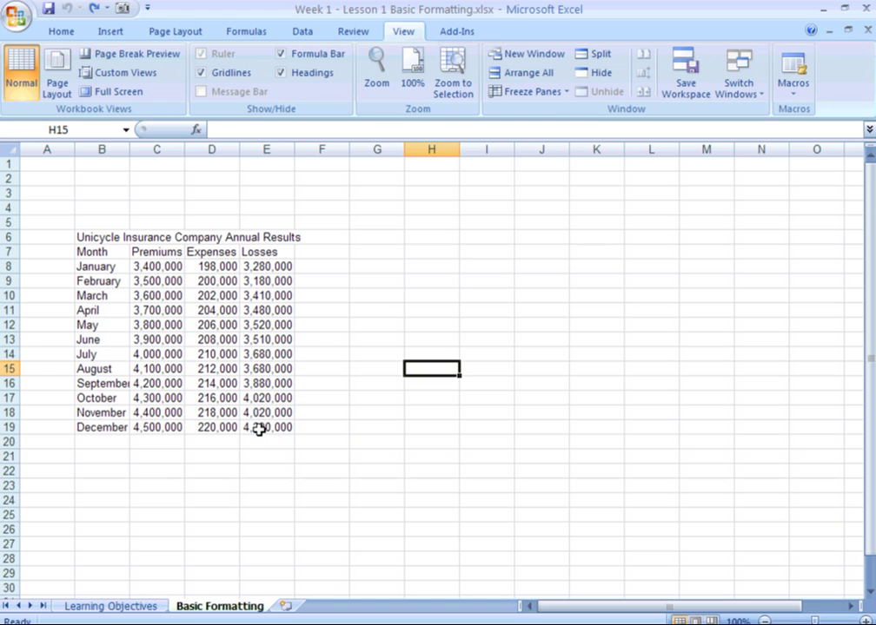
drag(260, 427, 105, 237)
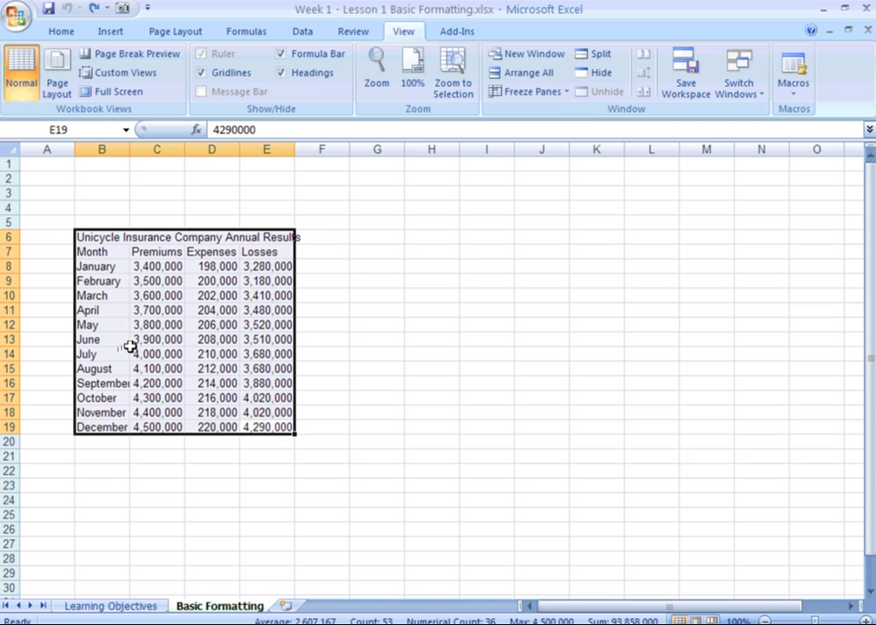
click(423, 357)
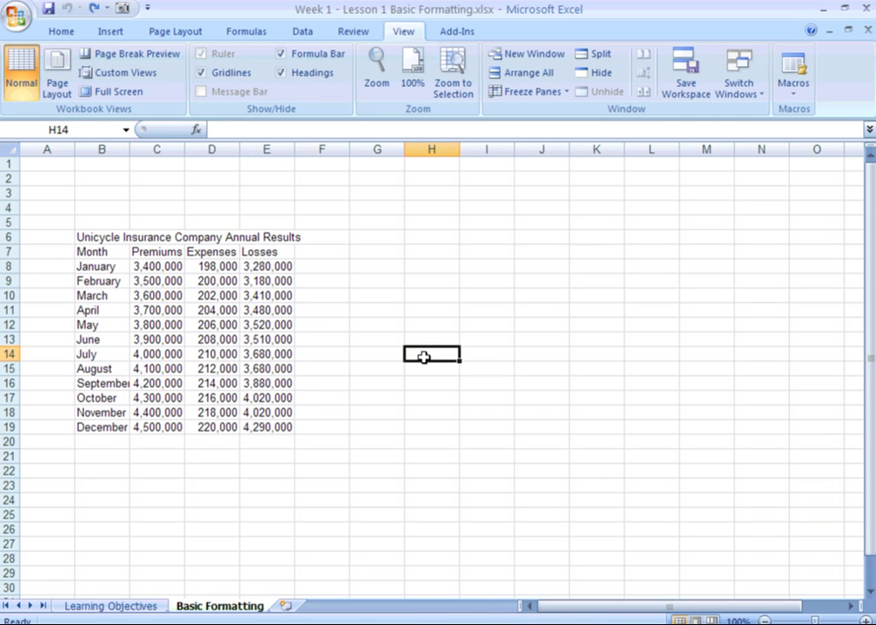
- Select the entire current data region starting from the June premiums cell, C13
click(139, 325)
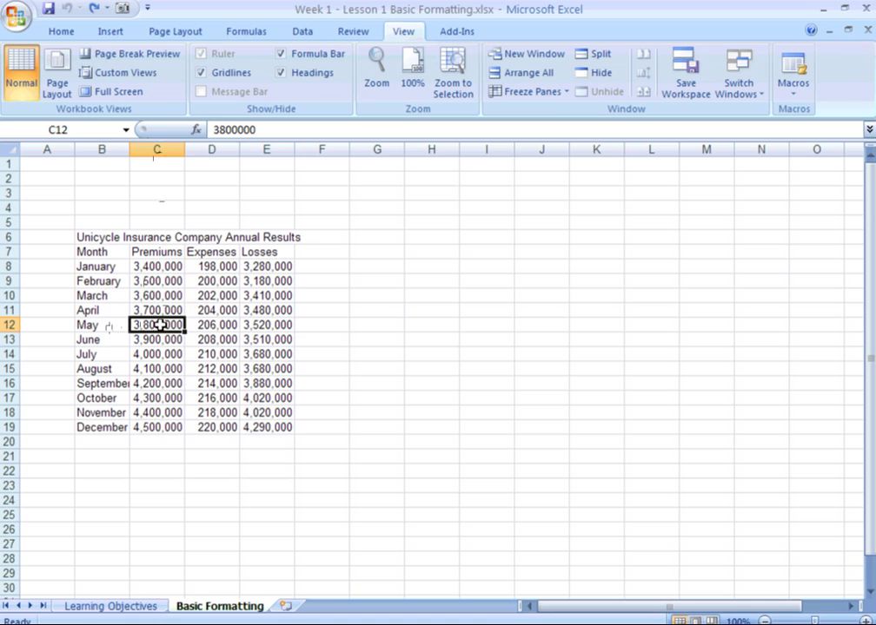
click(203, 310)
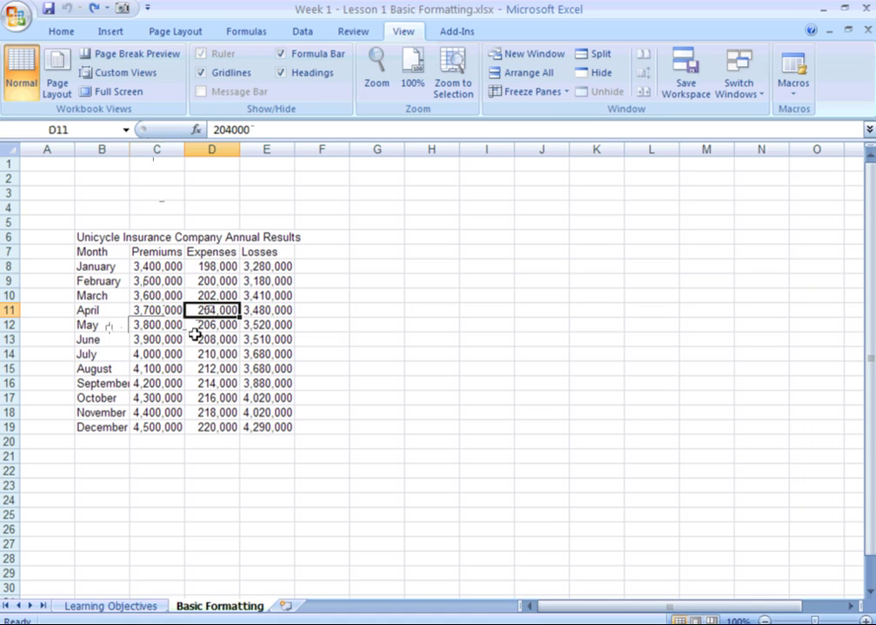
click(192, 340)
click(157, 340)
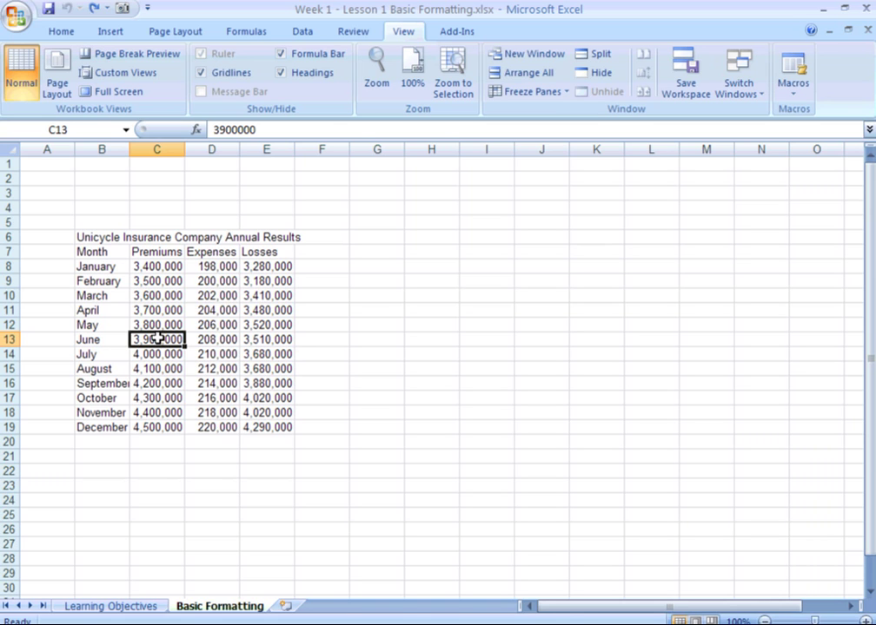
key(ctrl+shift+8)
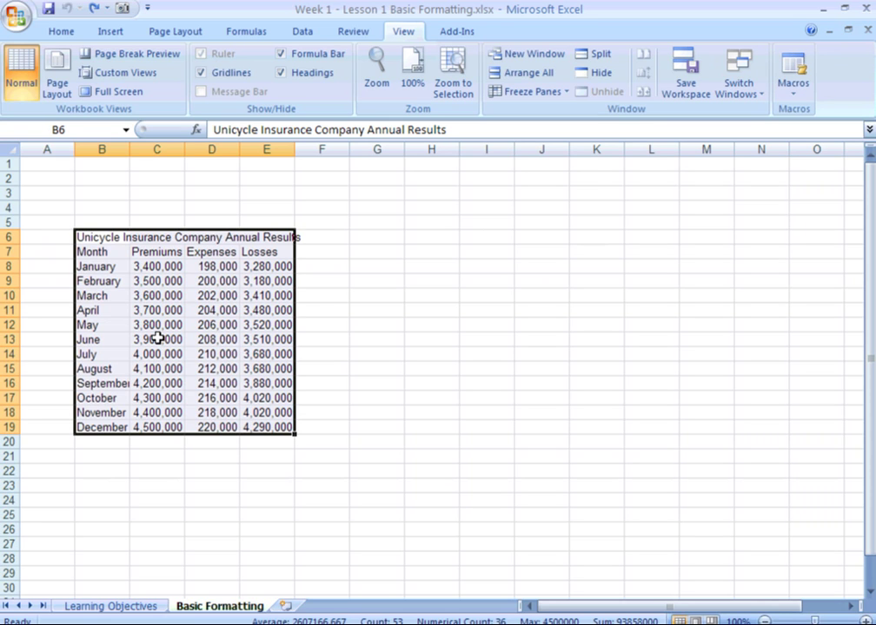
click(157, 338)
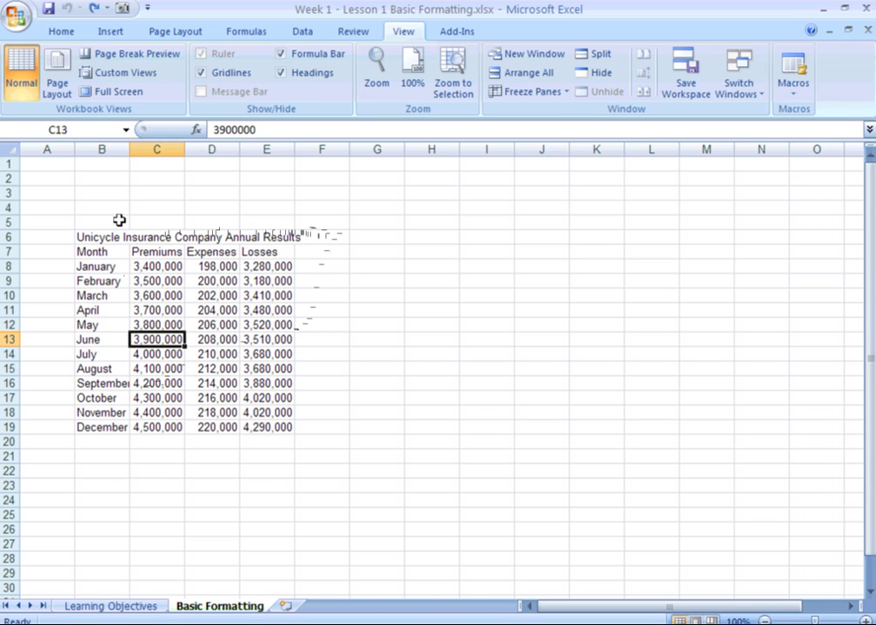
- Narrow column B so the month names are cut off, and autofit the widths of columns B through E together
drag(129, 152, 116, 152)
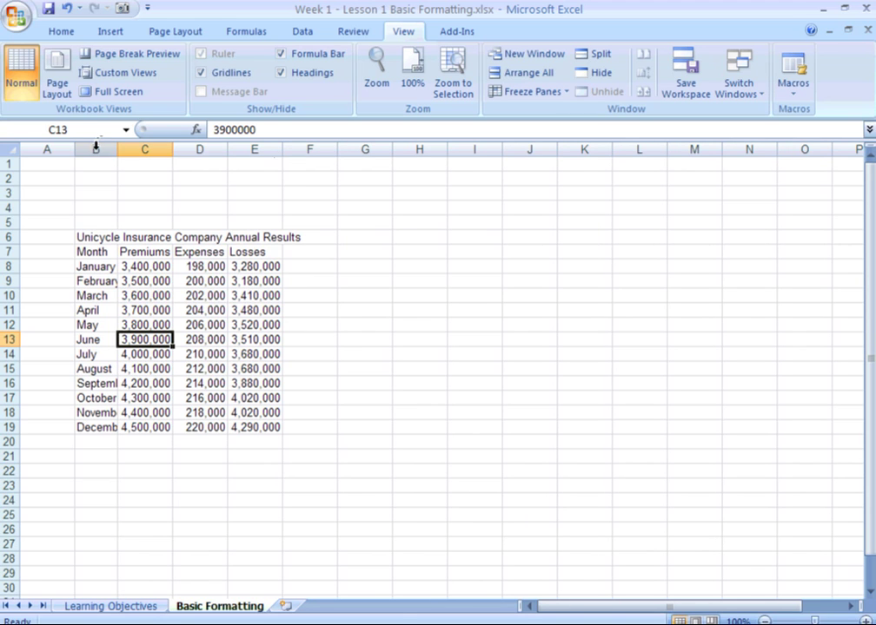
drag(95, 144, 237, 143)
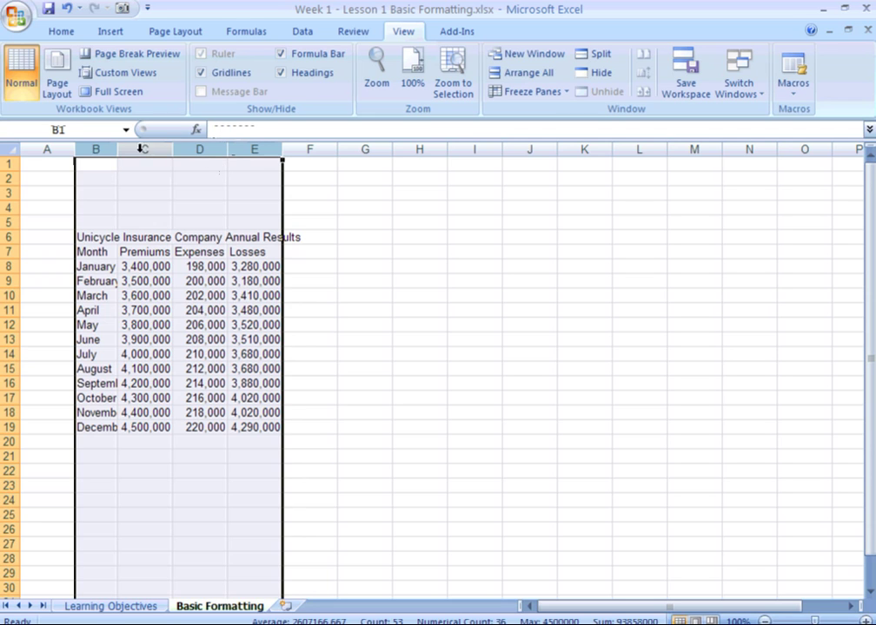
click(94, 150)
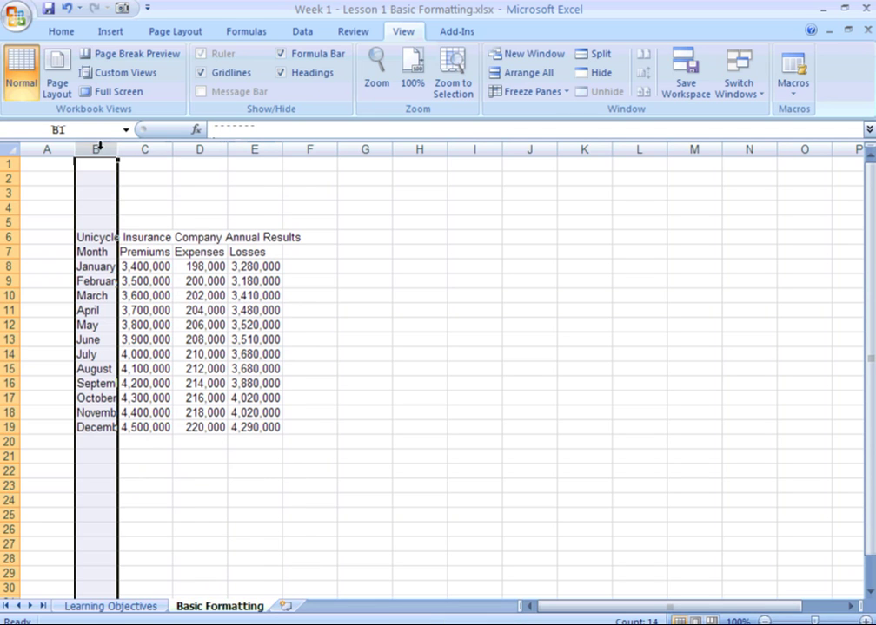
click(182, 205)
click(87, 150)
drag(88, 149, 252, 149)
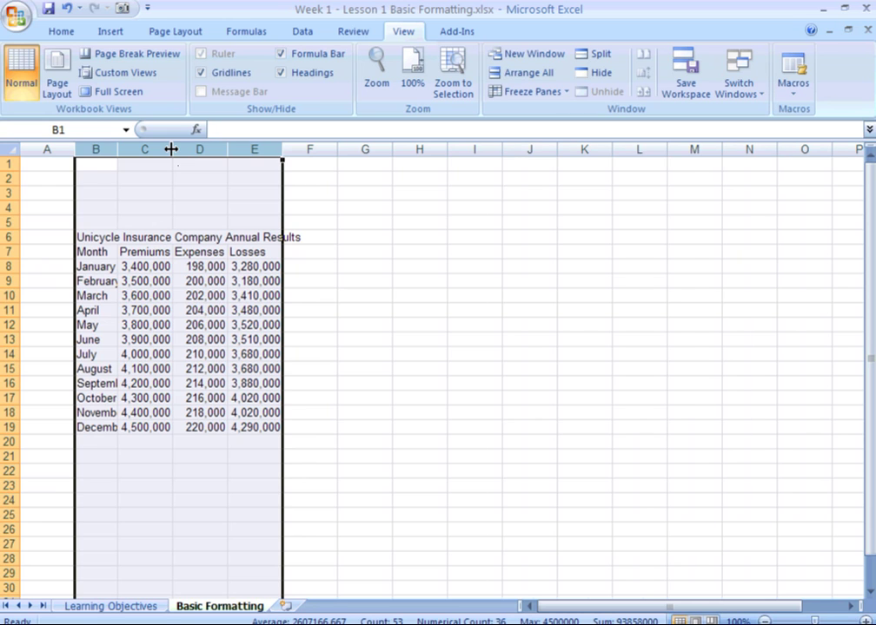
double_click(171, 150)
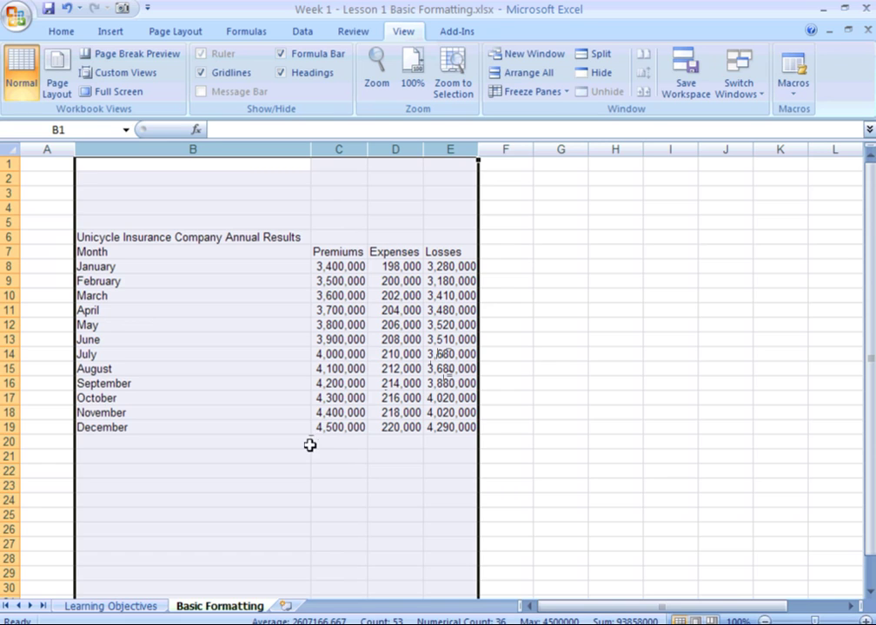
click(179, 149)
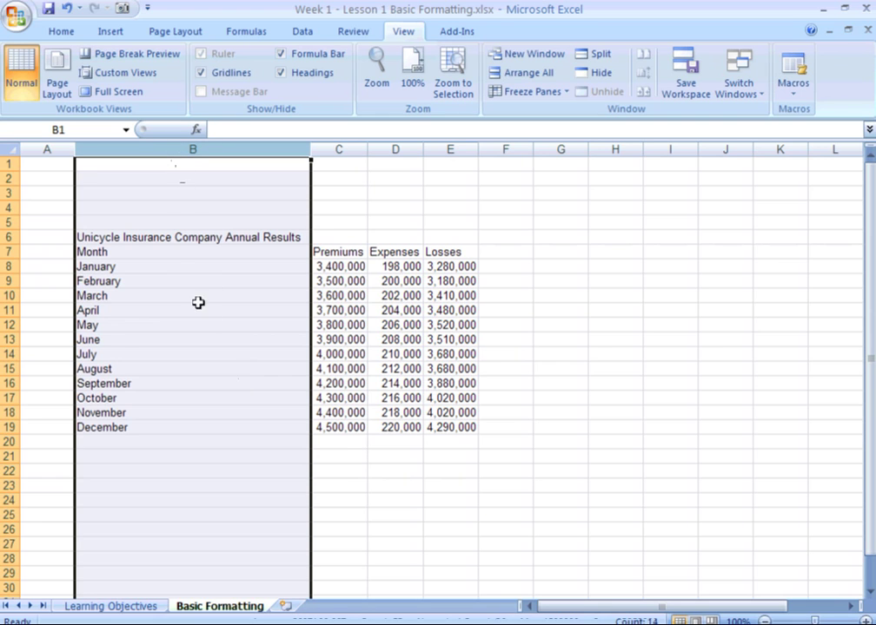
- Merge and center the Unicycle Insurance Company Annual Results title across B6:E6, and autofit column B to the month names
click(155, 237)
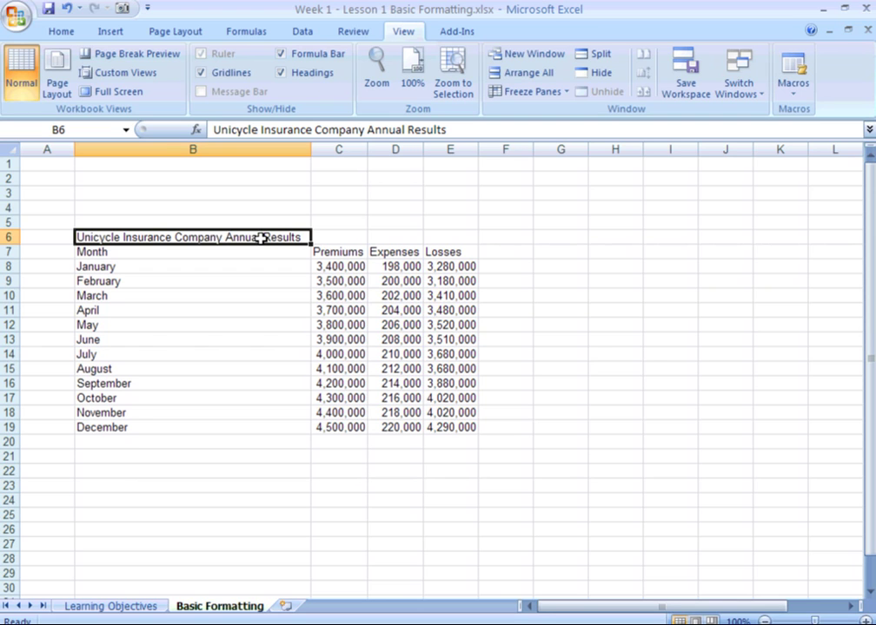
drag(261, 237, 431, 236)
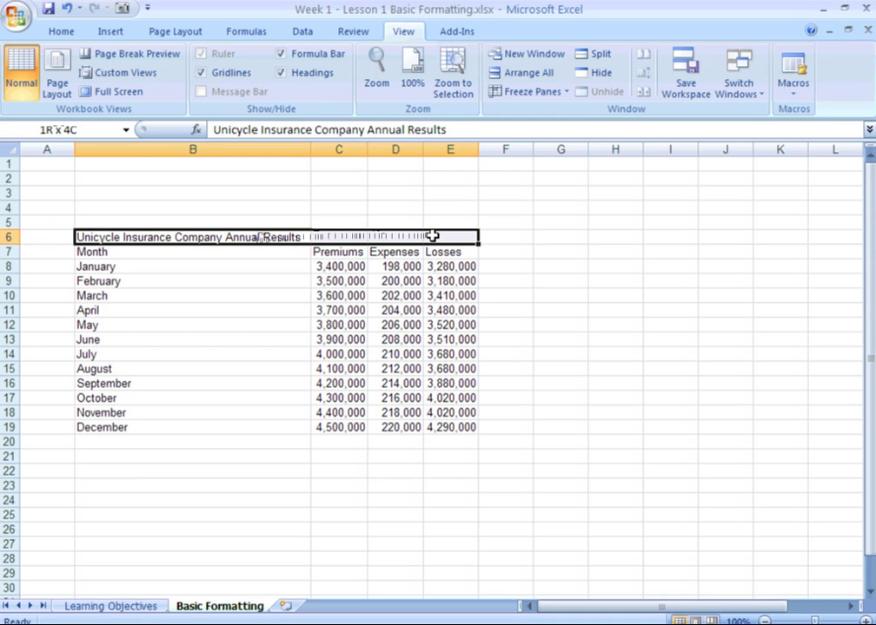
drag(431, 236, 432, 237)
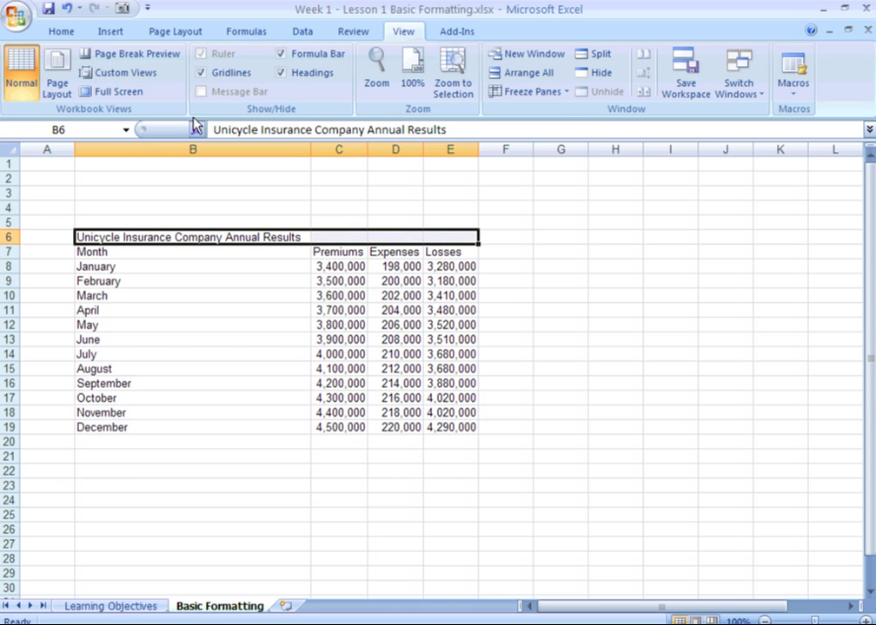
click(60, 32)
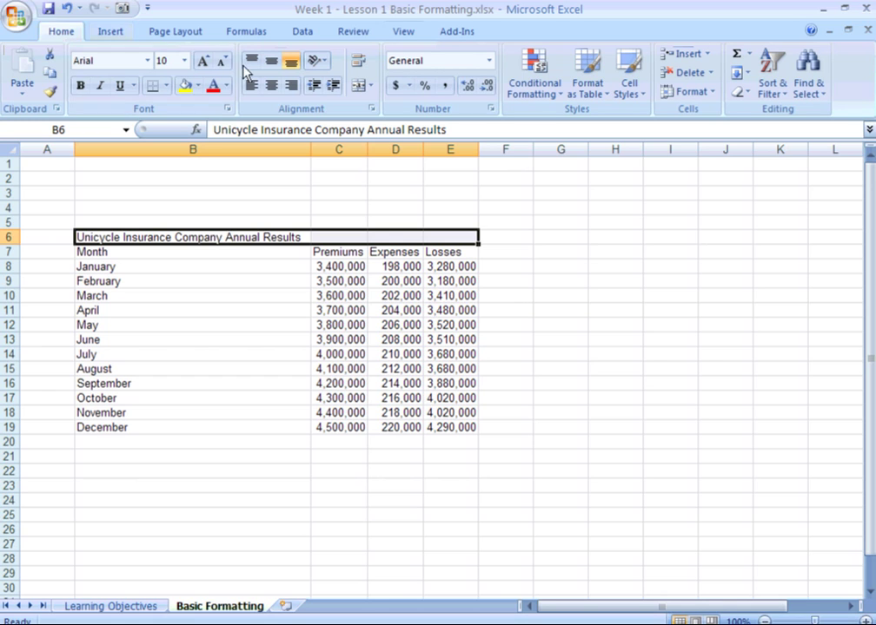
click(357, 87)
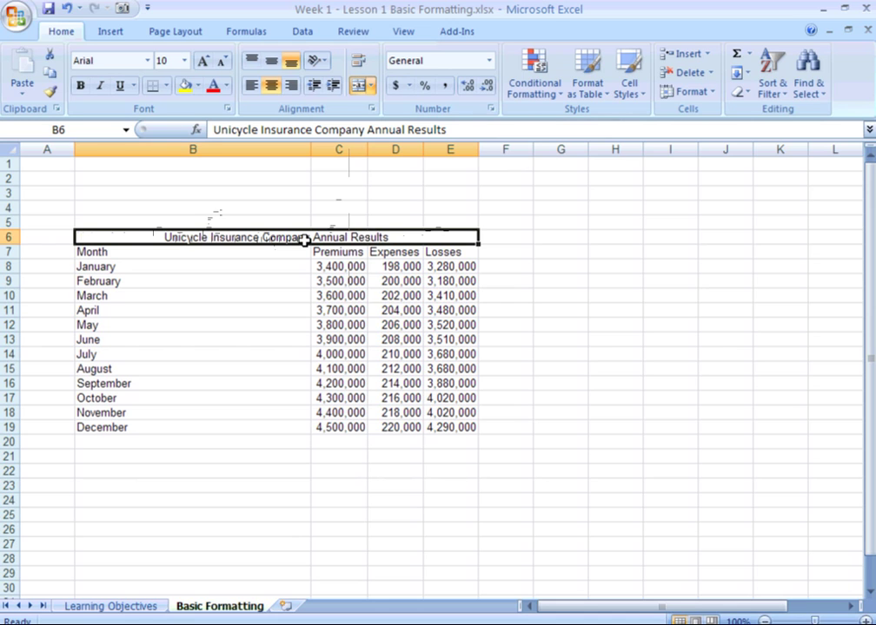
click(251, 193)
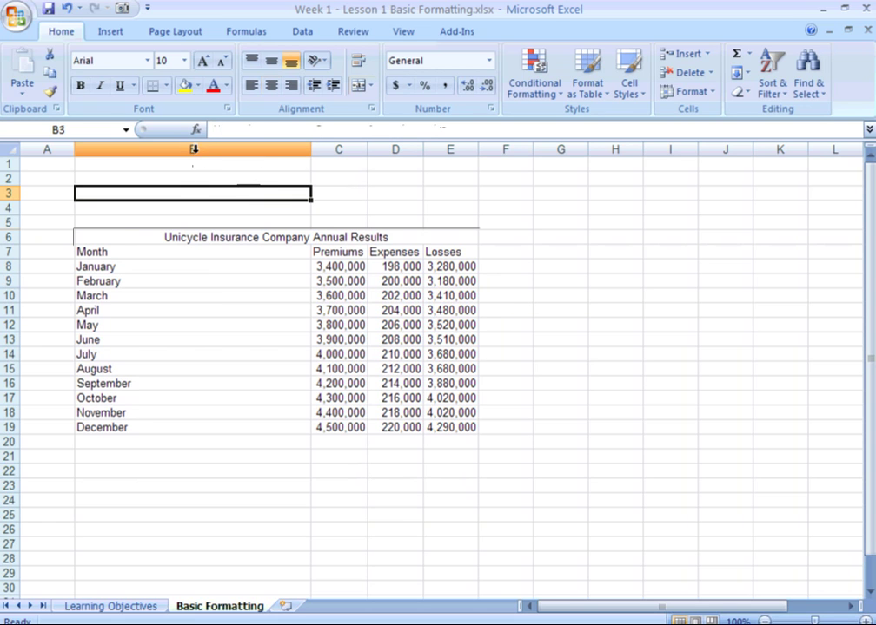
double_click(311, 150)
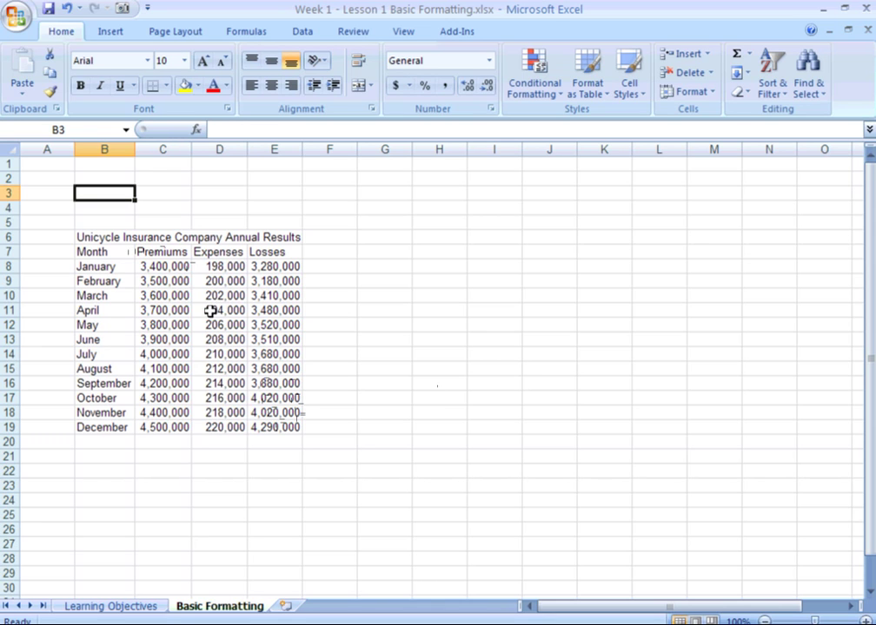
- Apply All Borders to the entire table in B6:E19
click(157, 314)
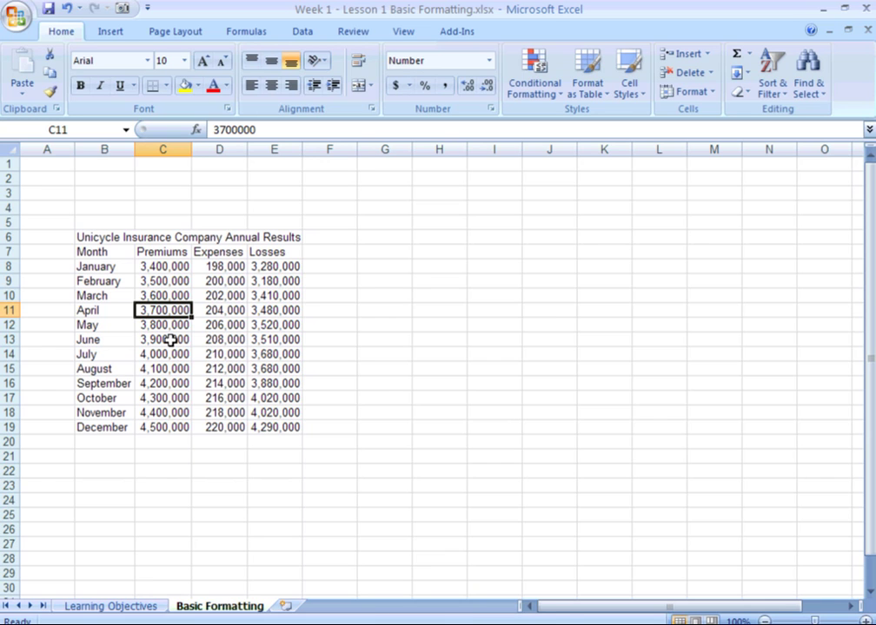
key(ctrl+a)
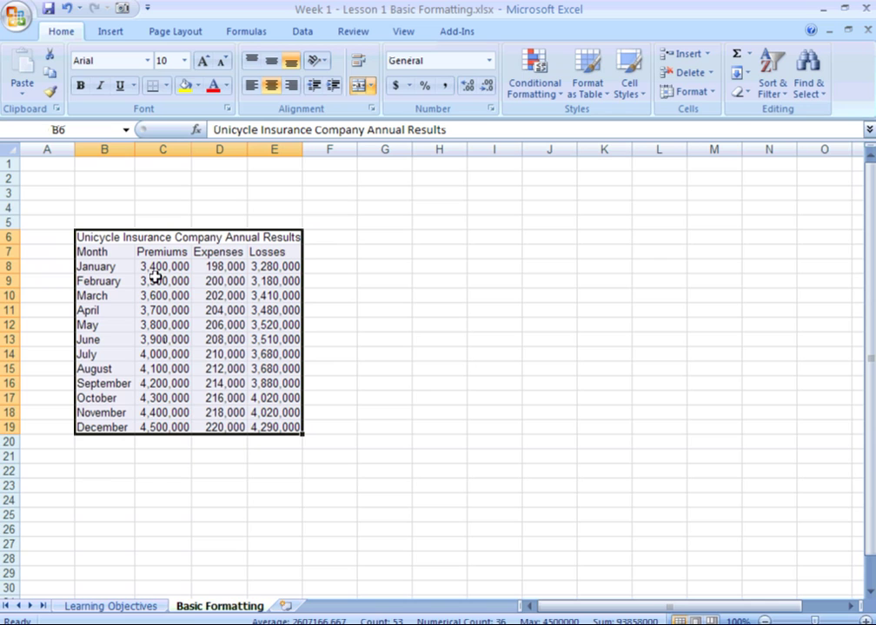
click(166, 87)
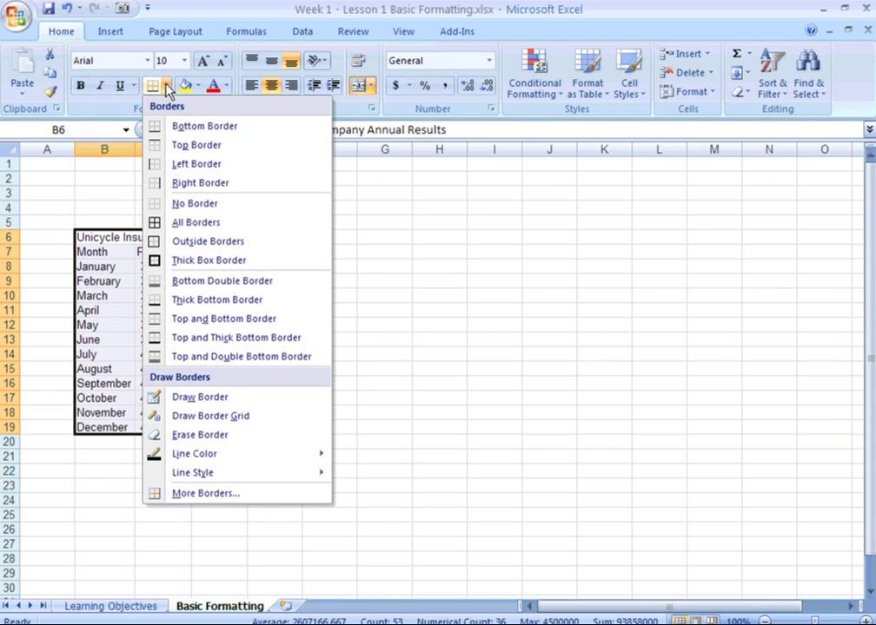
click(178, 225)
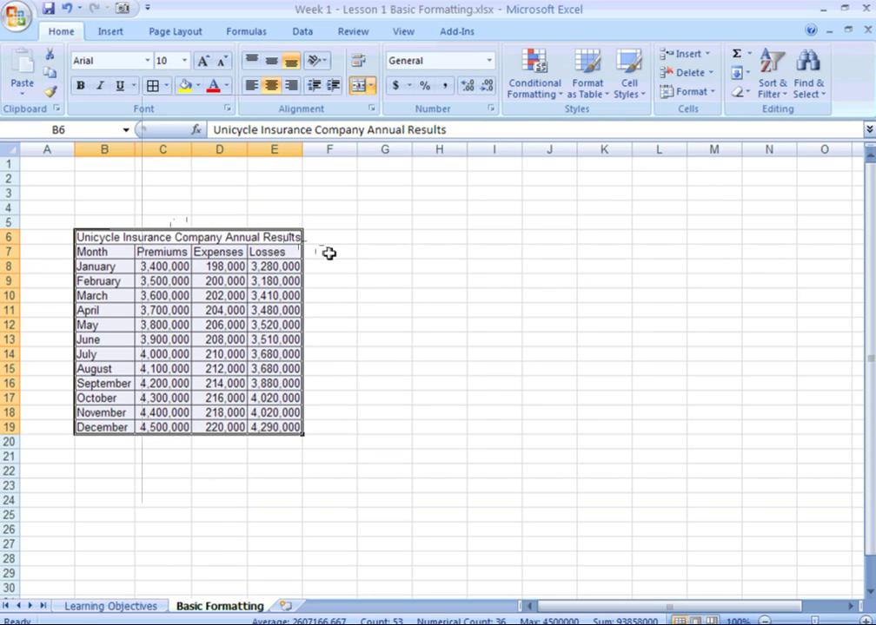
click(329, 253)
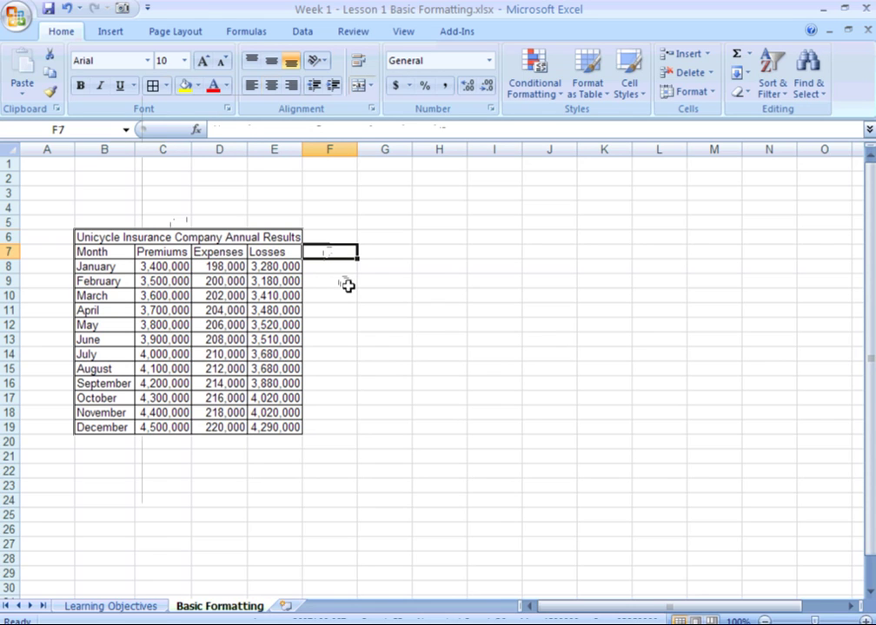